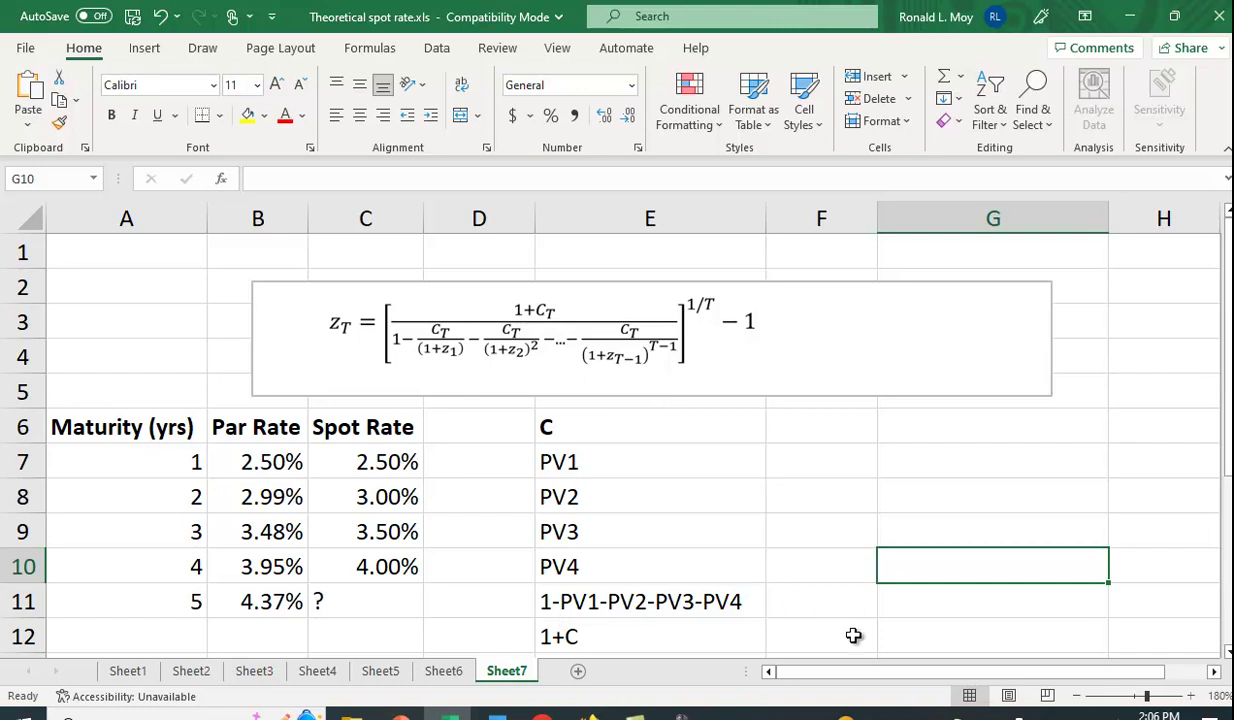
# - Link the C value in cell F6 to the five-year par rate with the formula =B11
pyautogui.click(814, 436)
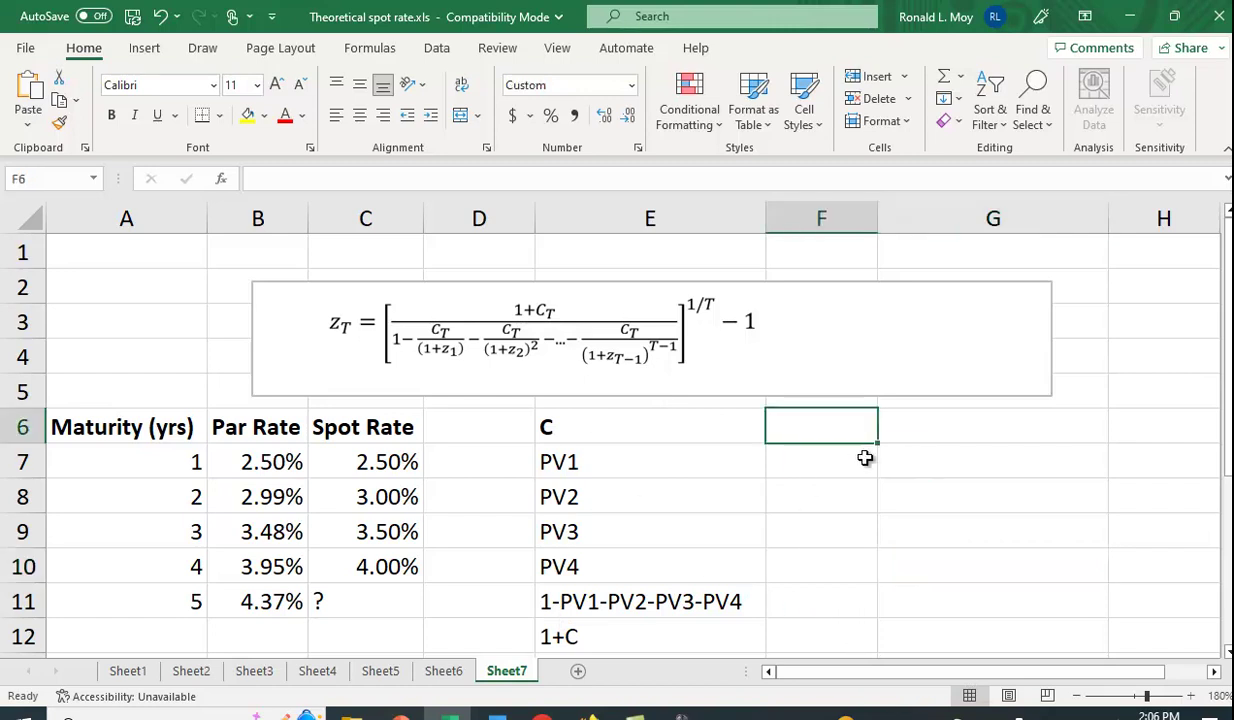
pyautogui.write('=')
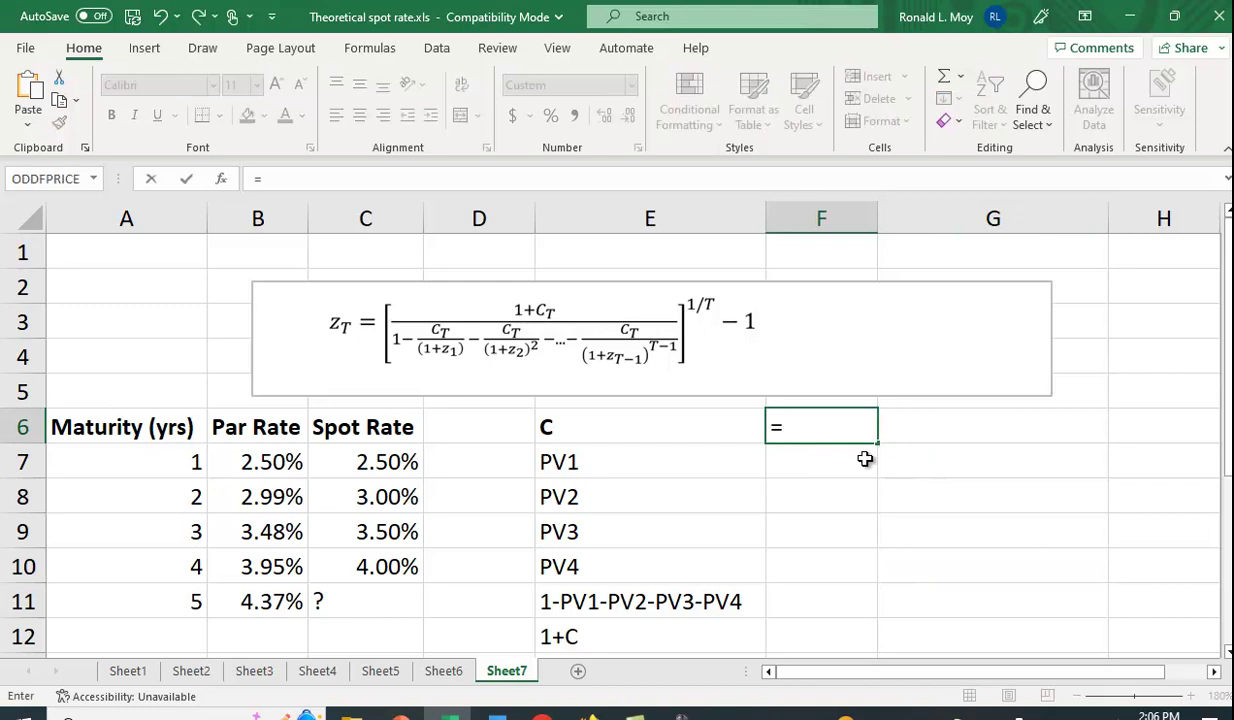
pyautogui.click(272, 597)
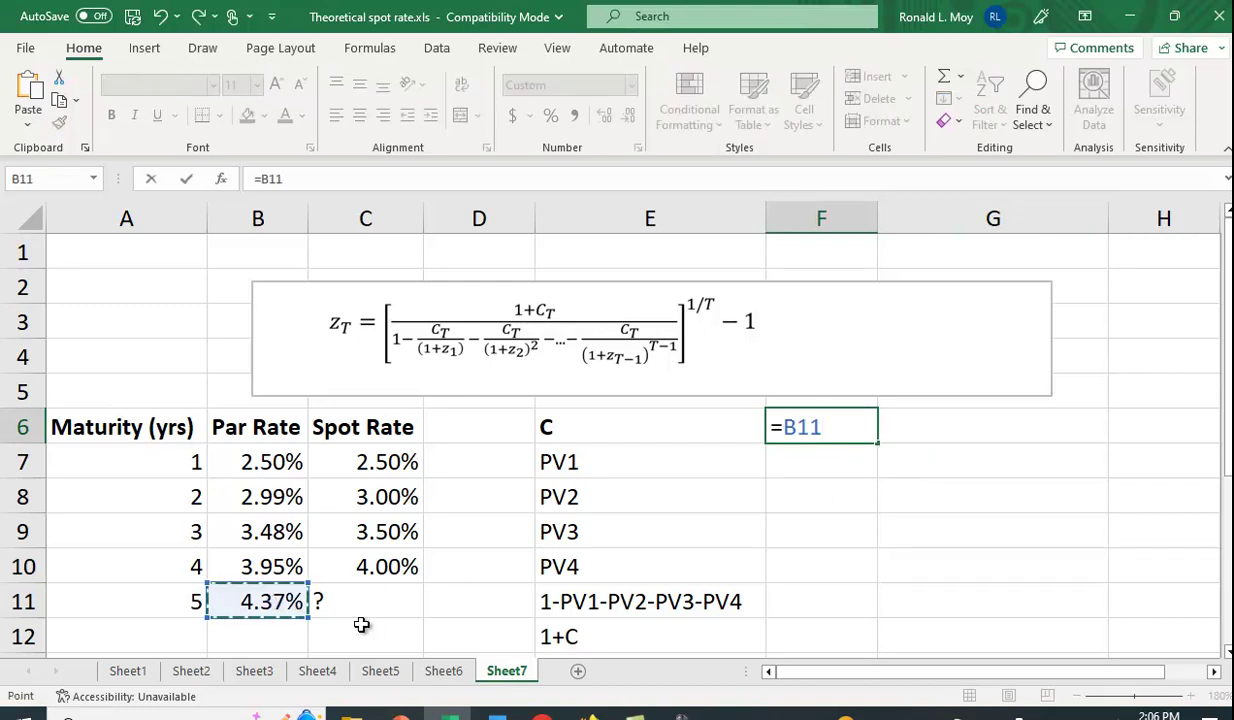
pyautogui.press('Return')
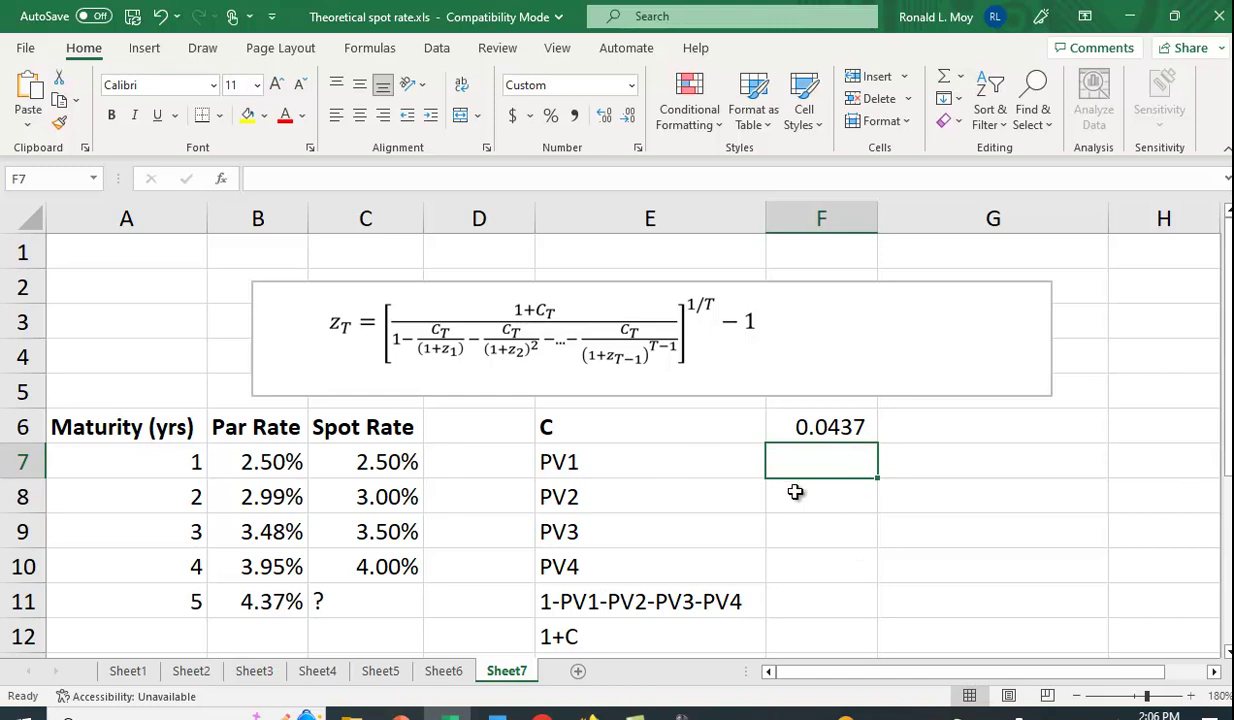
# - Calculate PV1 in cell F7 with the formula =PV(C7,A7,0,-$F$6), keeping the F6 reference absolute
pyautogui.write('=')
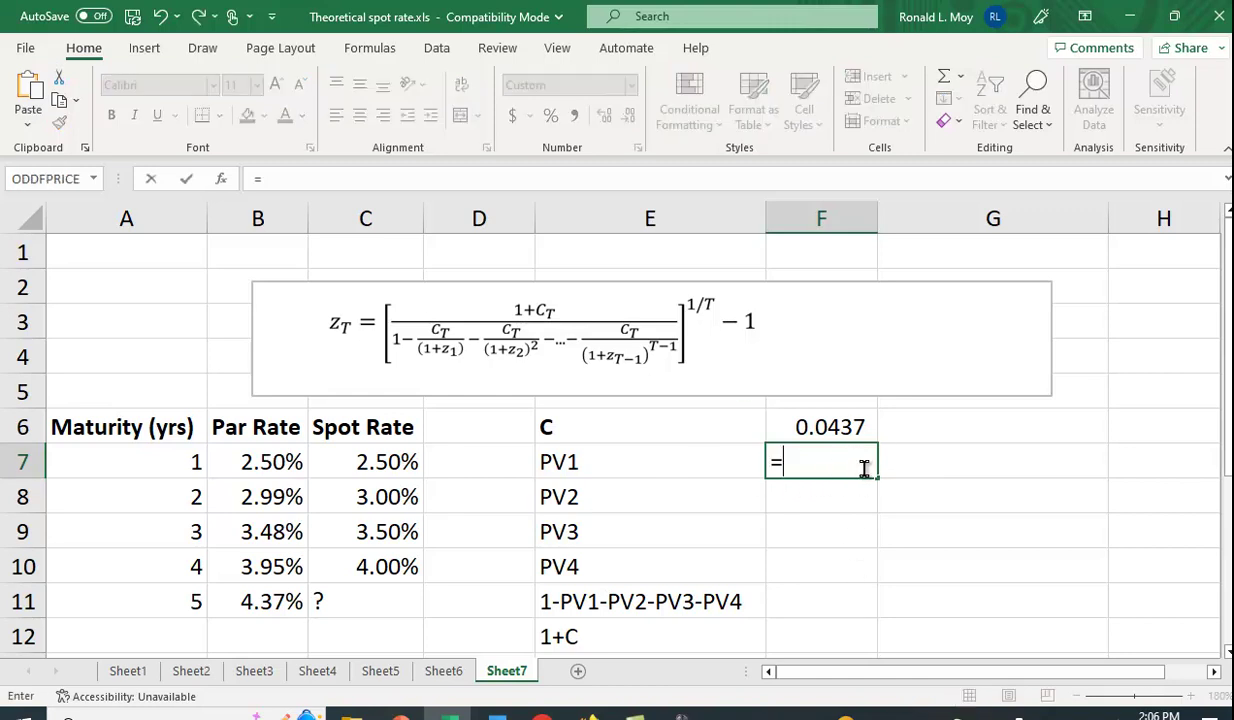
pyautogui.write('pv(')
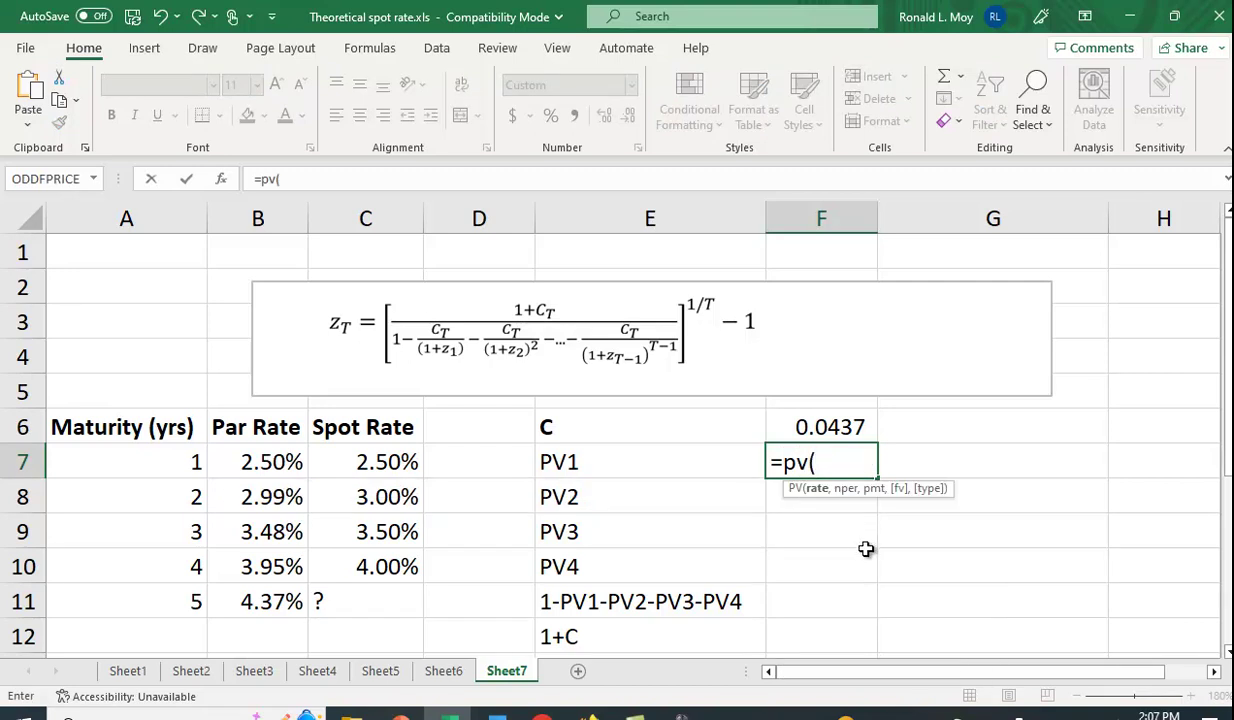
pyautogui.click(384, 459)
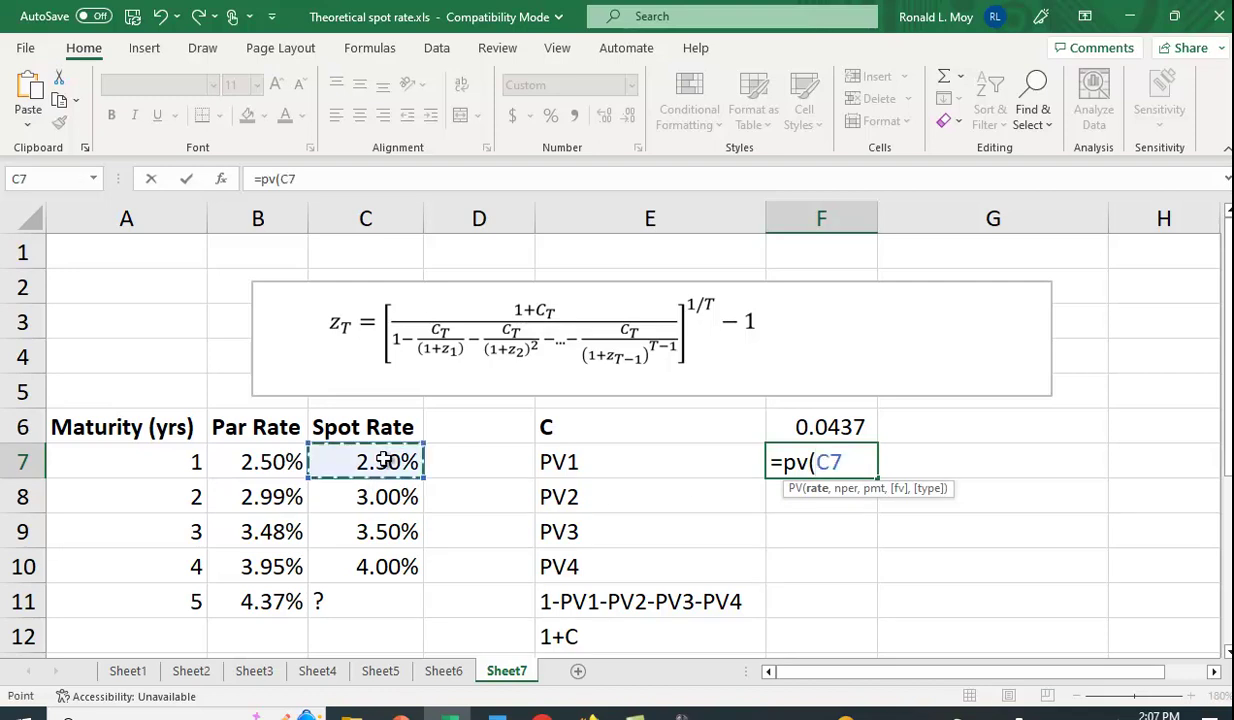
pyautogui.write(',')
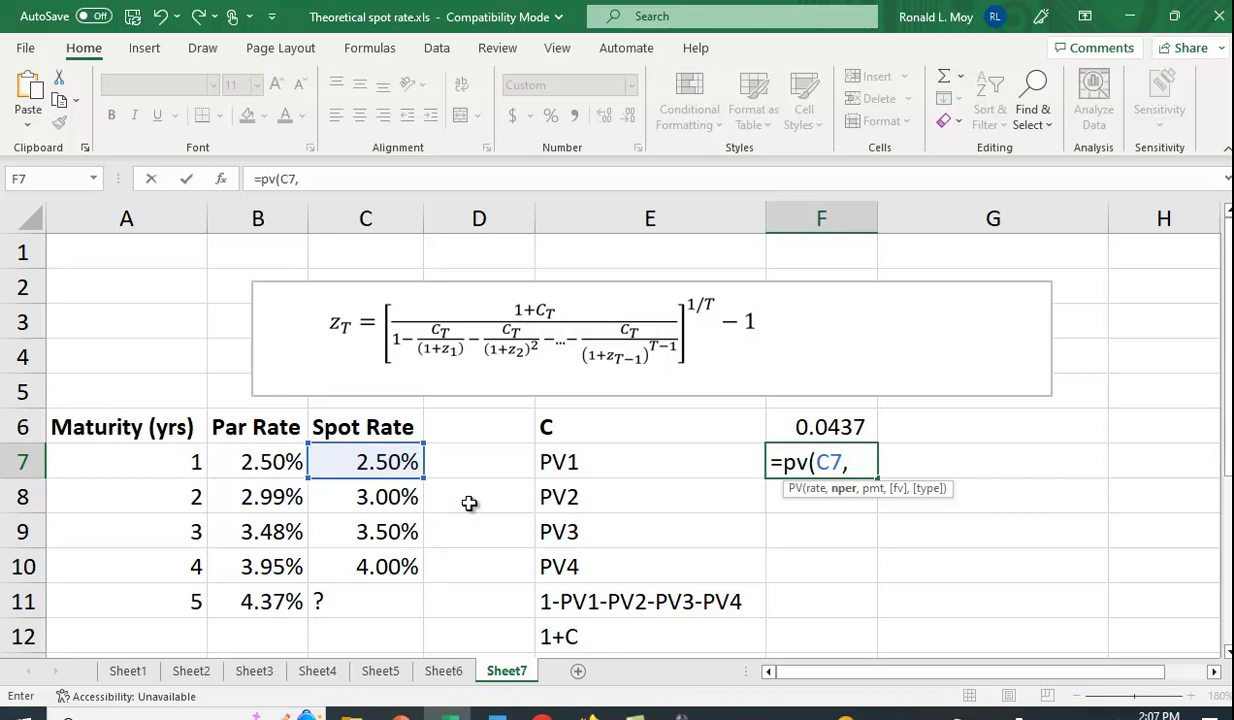
pyautogui.click(173, 463)
pyautogui.write(',')
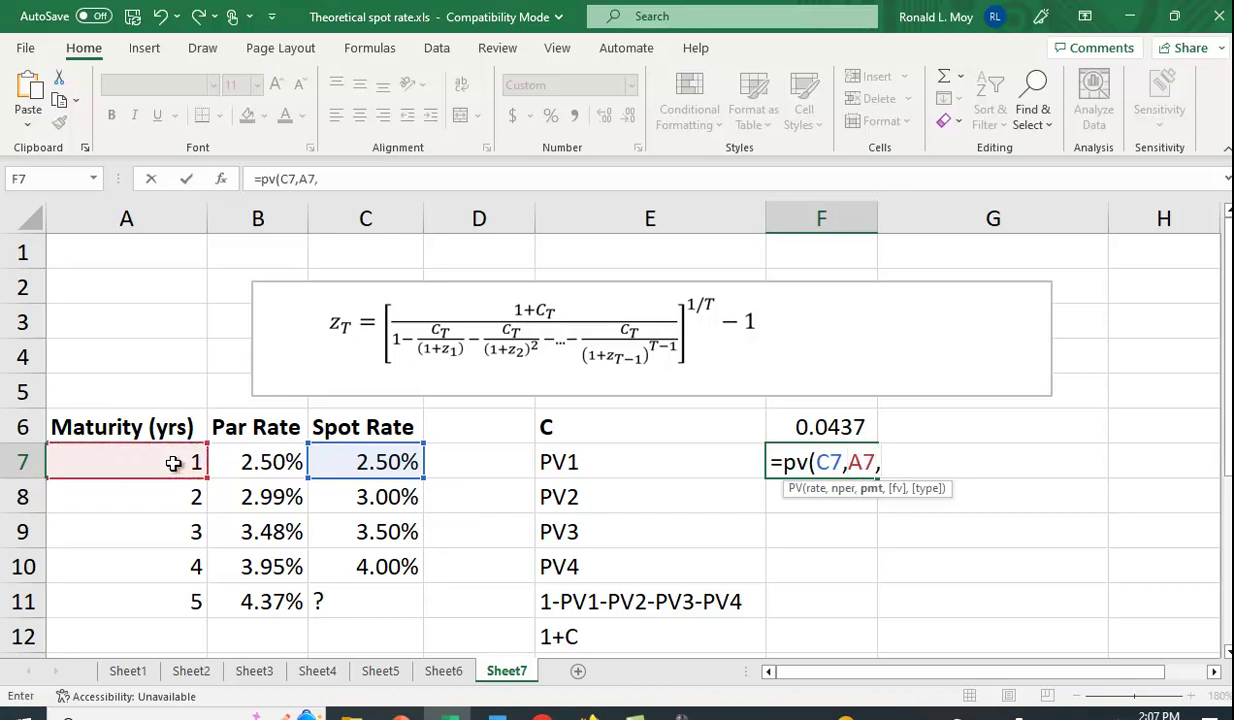
pyautogui.write('0,-')
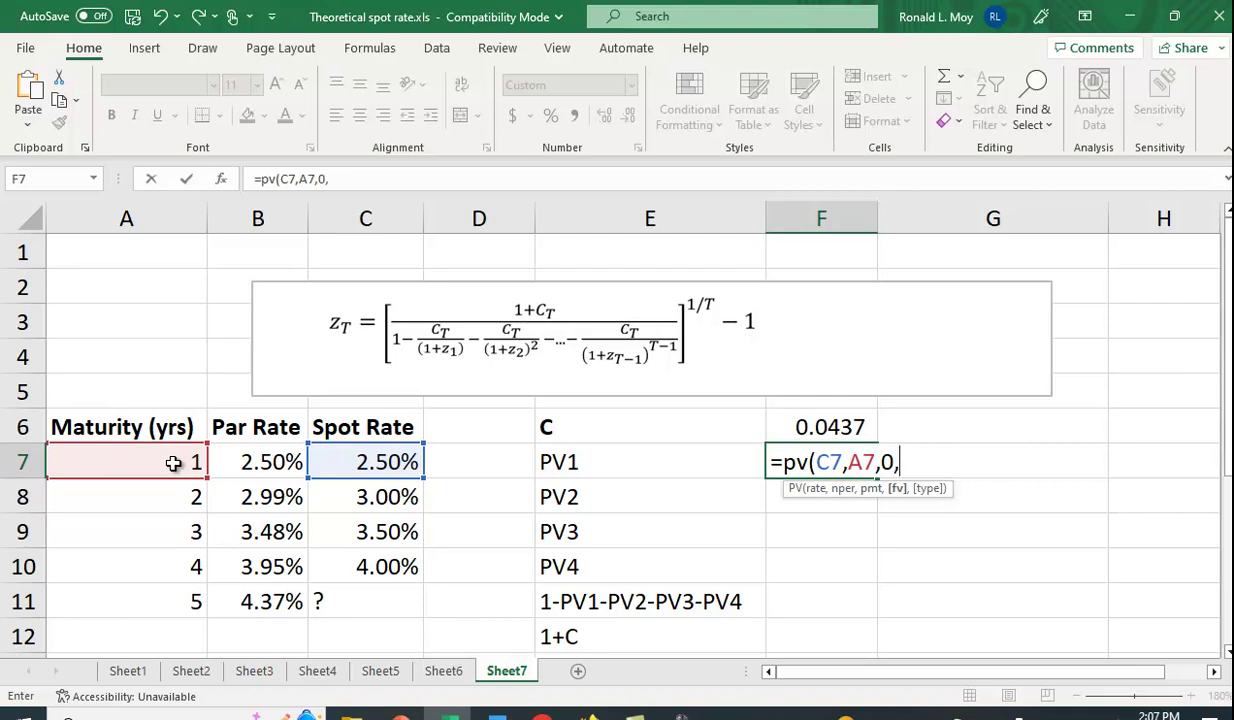
pyautogui.click(834, 428)
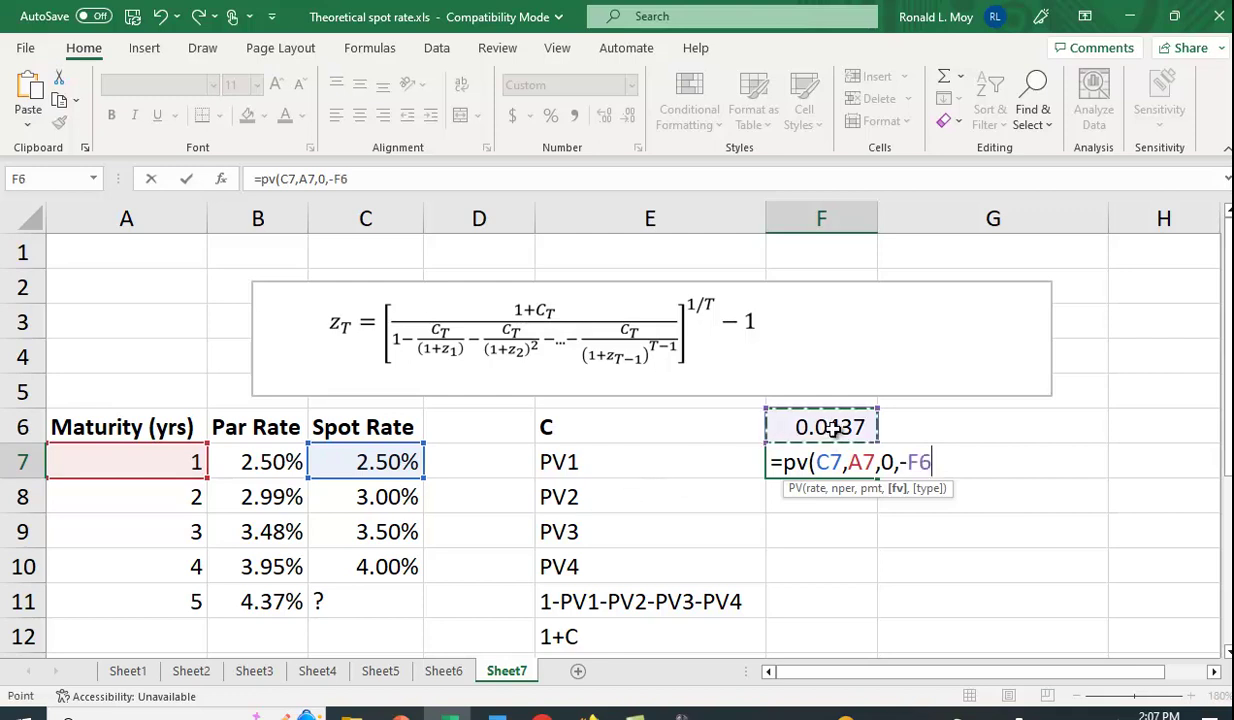
pyautogui.press('F4')
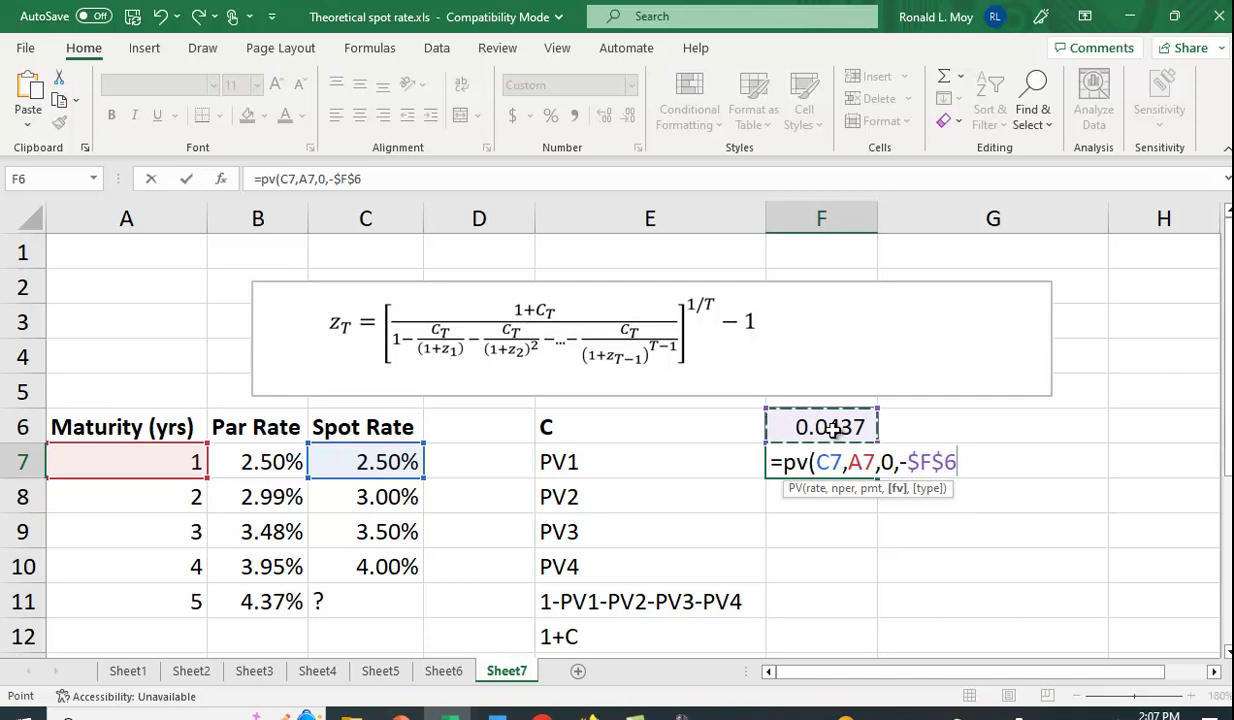
pyautogui.write(')')
pyautogui.press('Return')
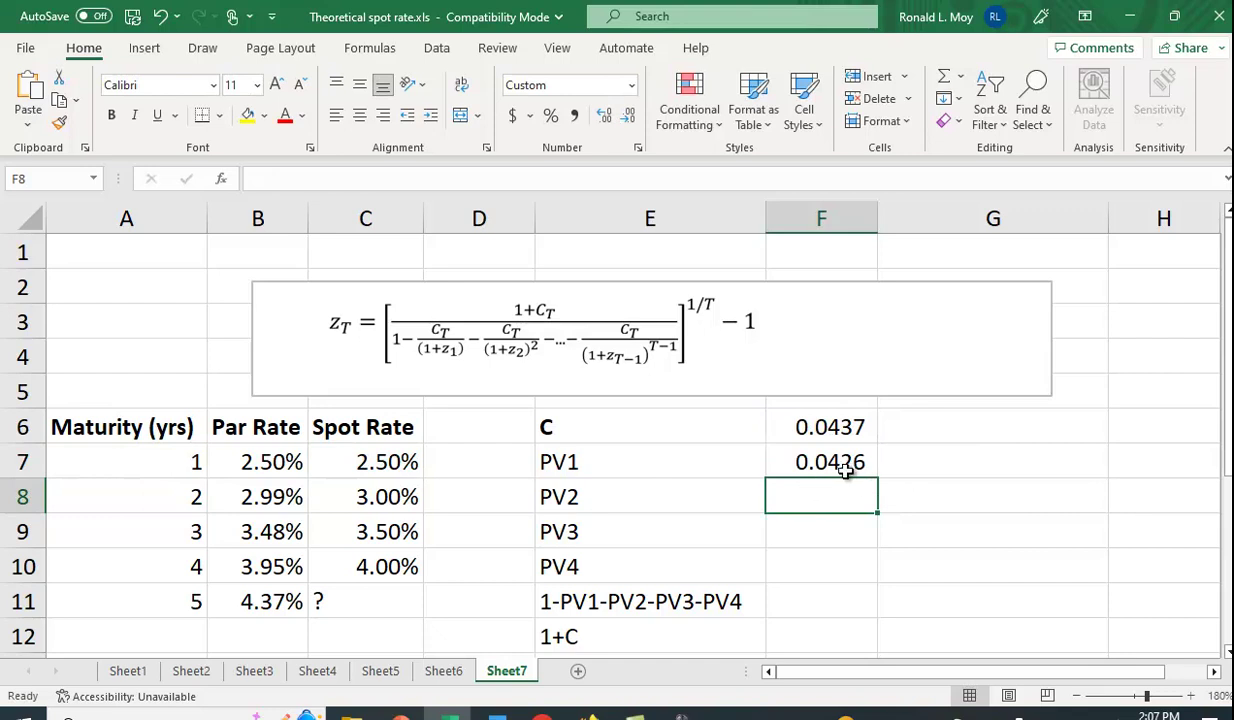
# - Copy the PV1 formula from F7 down through F10 for PV2 to PV4 and check the formula in F10
pyautogui.click(838, 463)
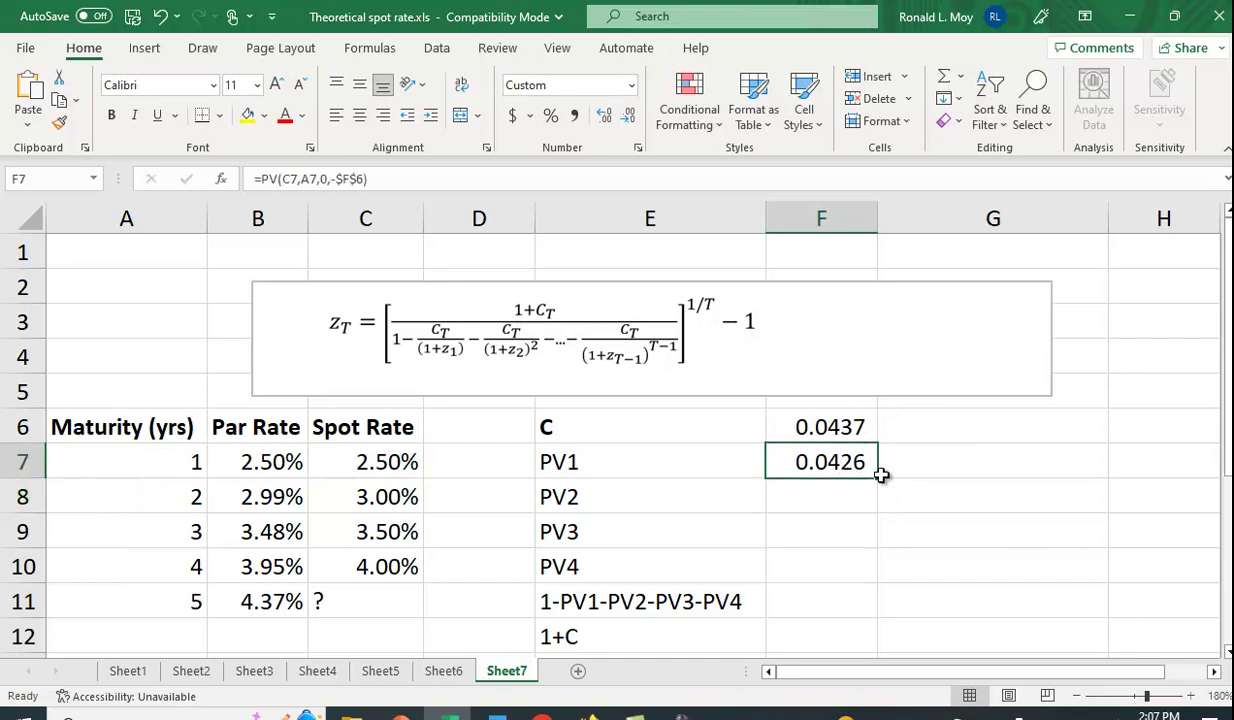
pyautogui.moveTo(877, 478); pyautogui.dragTo(858, 580)
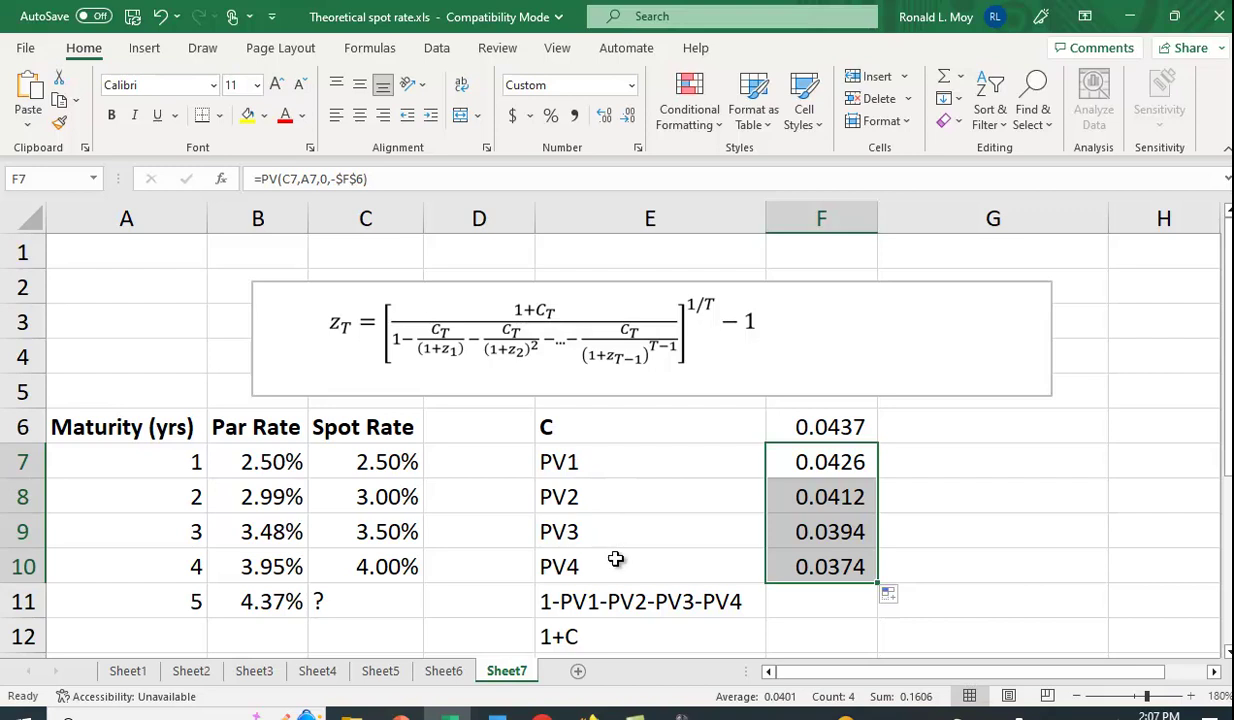
pyautogui.click(807, 571)
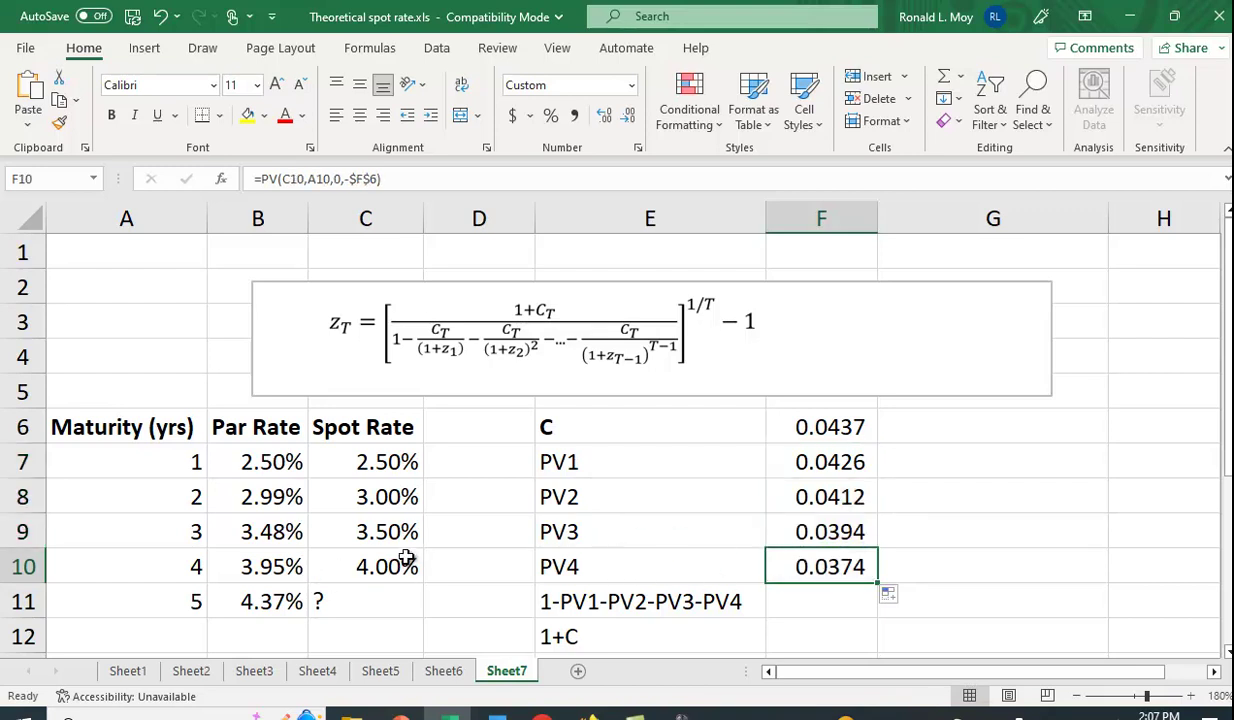
# - Calculate 1-PV1-PV2-PV3-PV4 in cell F11 with the formula =1-SUM(F7:F10)
pyautogui.click(821, 604)
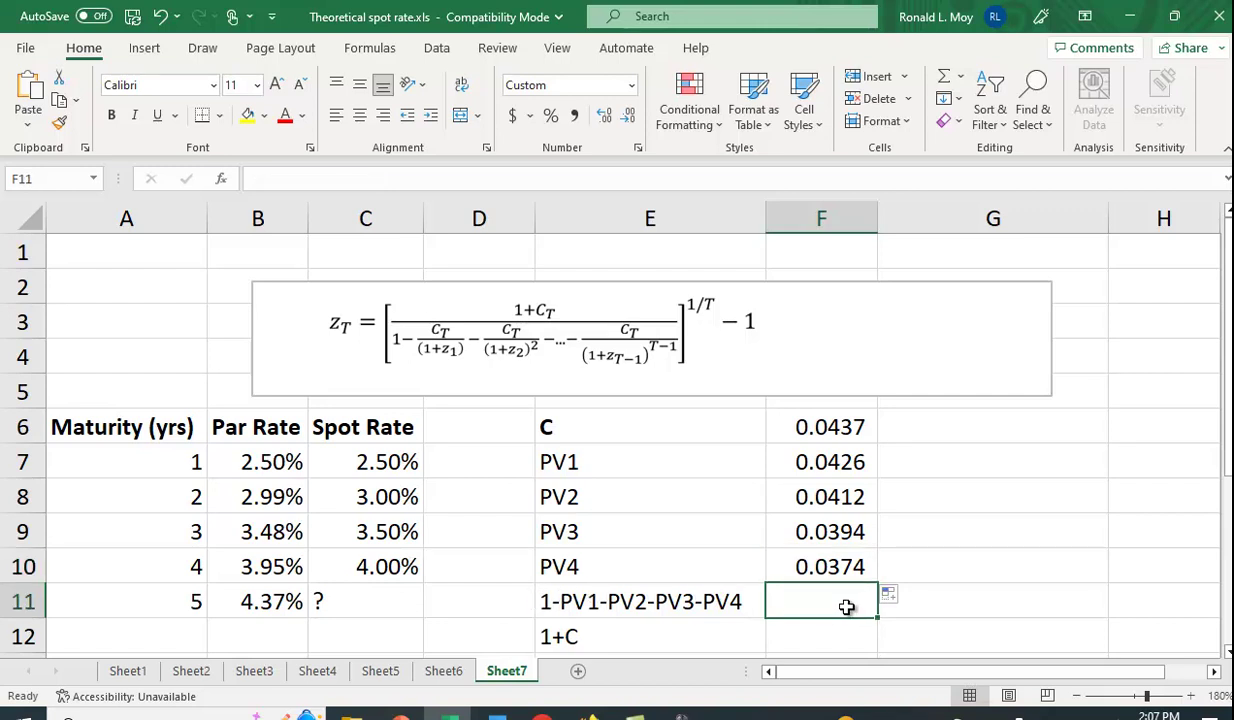
pyautogui.write('=1')
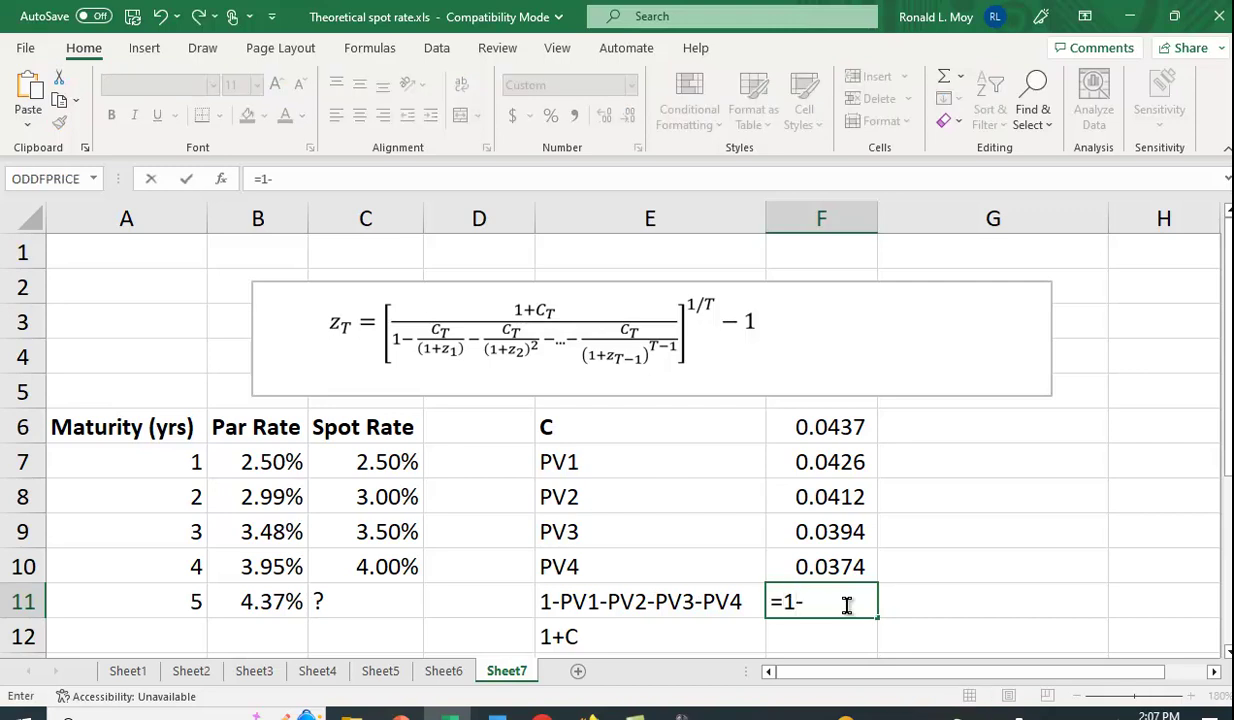
pyautogui.write('-sum(')
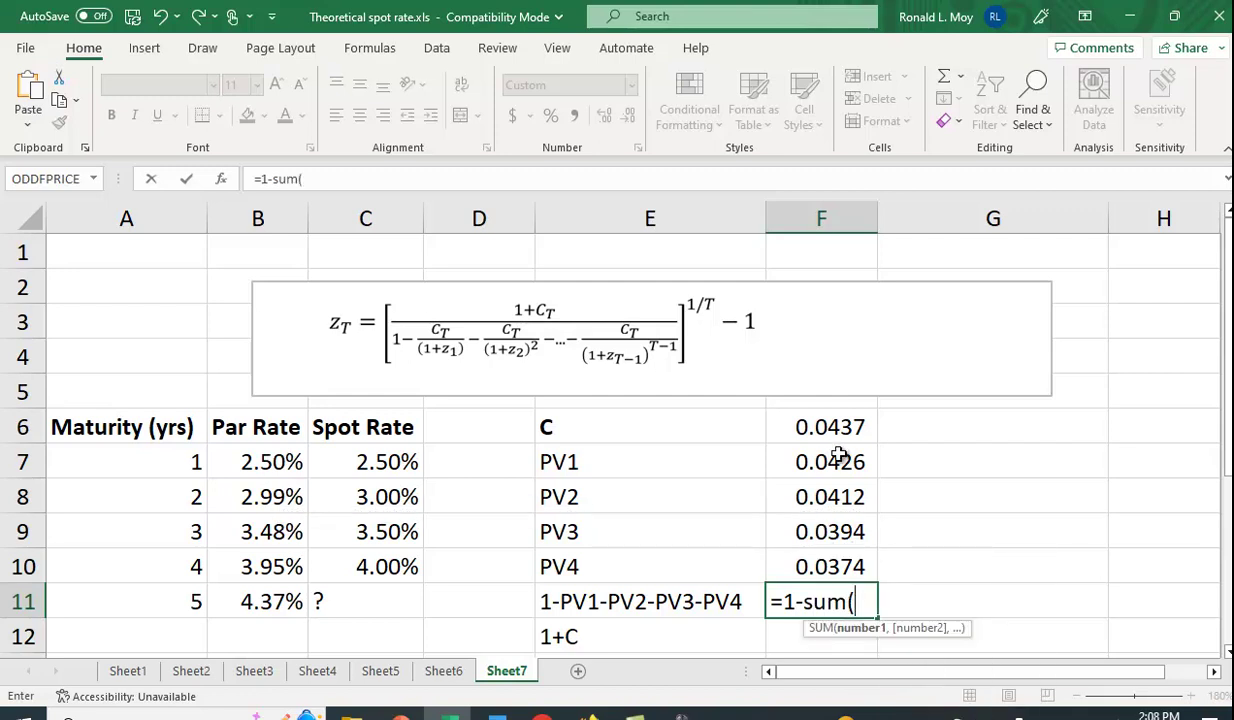
pyautogui.moveTo(833, 460); pyautogui.dragTo(843, 558)
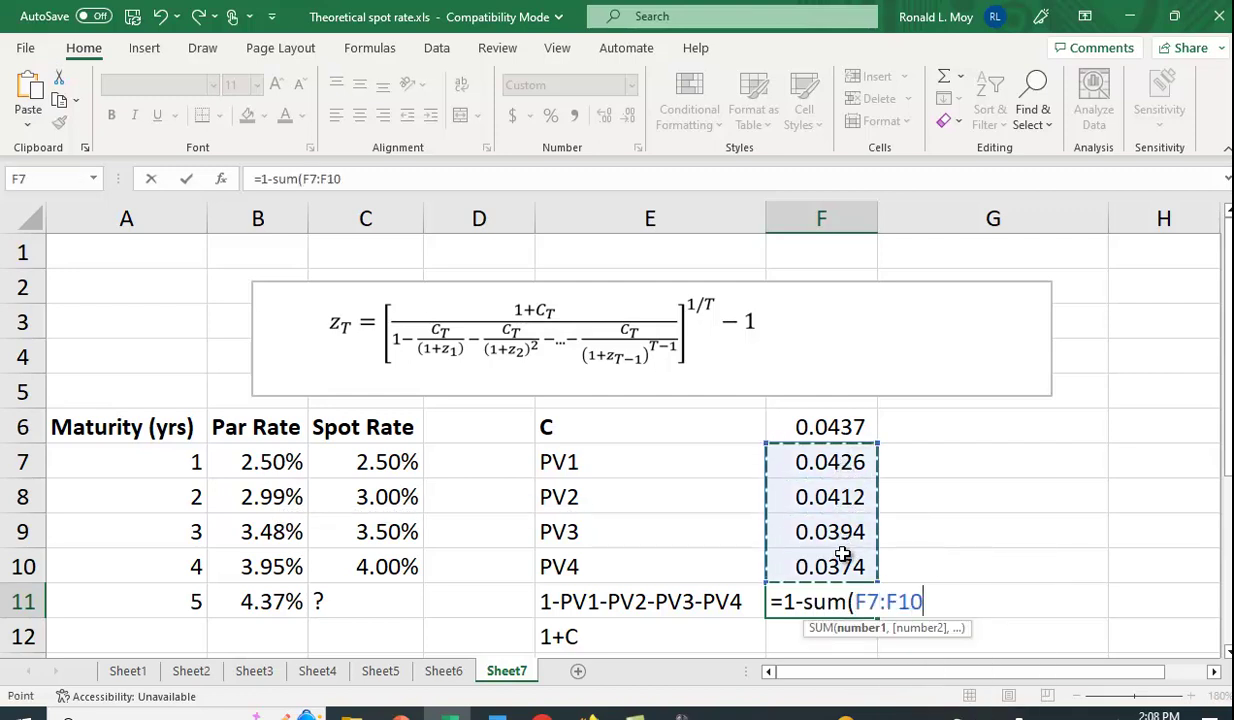
pyautogui.write(')')
pyautogui.press('Return')
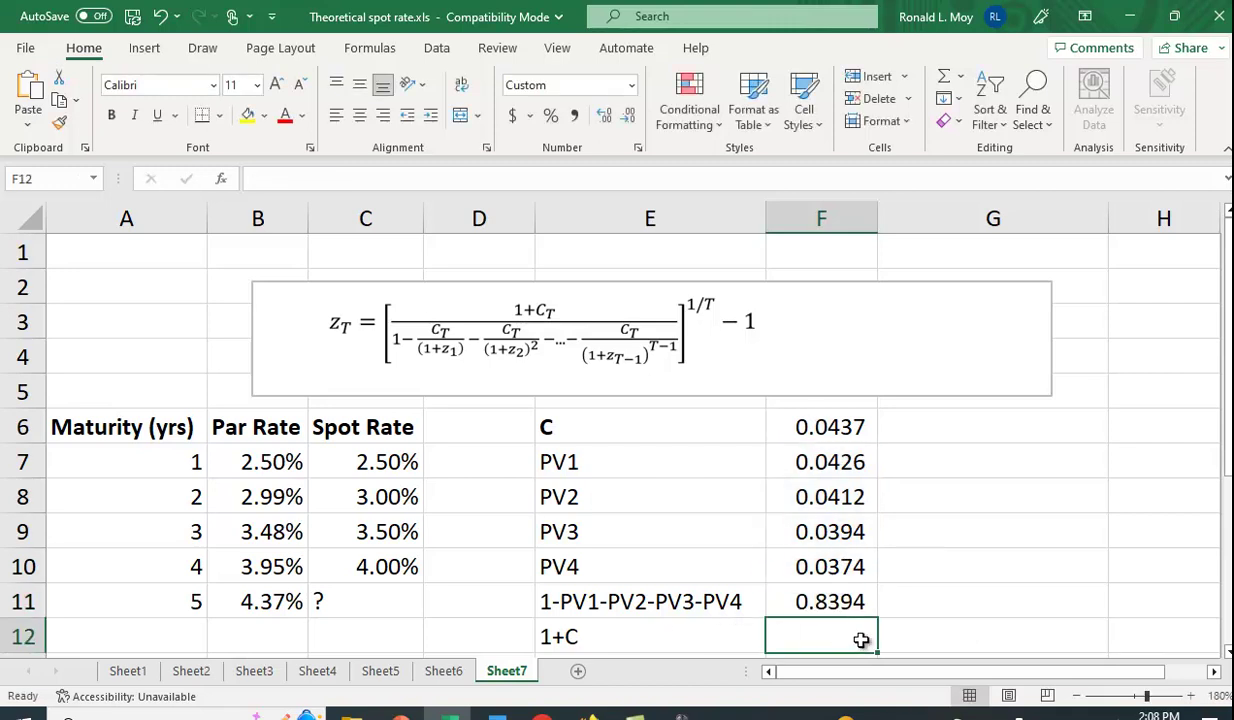
# - Calculate 1+C in cell F12 with the formula =1+F6
pyautogui.write('=1')
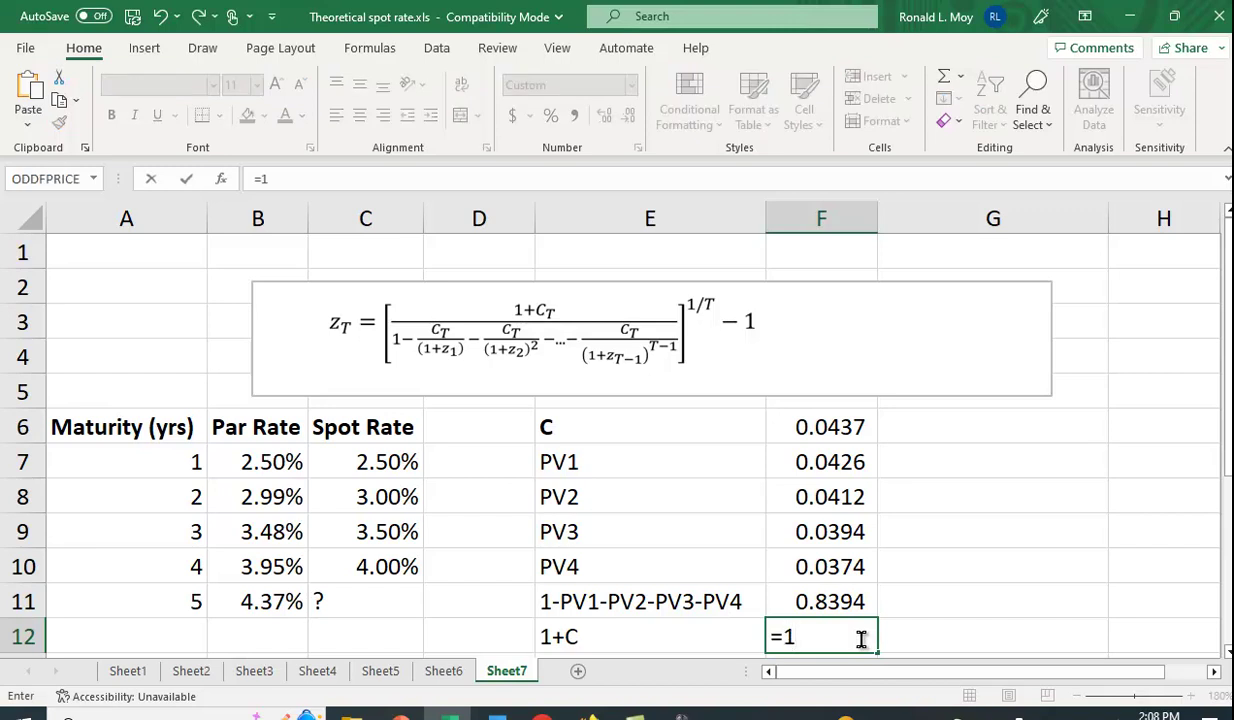
pyautogui.write('+')
pyautogui.click(834, 428)
pyautogui.press('Return')
# - Calculate the five-year spot rate z5 in cell F13 with the formula =((F12/F11)^(1/5))-1
pyautogui.scroll(-1, 860, 480)
pyautogui.scroll(1, 884, 455)
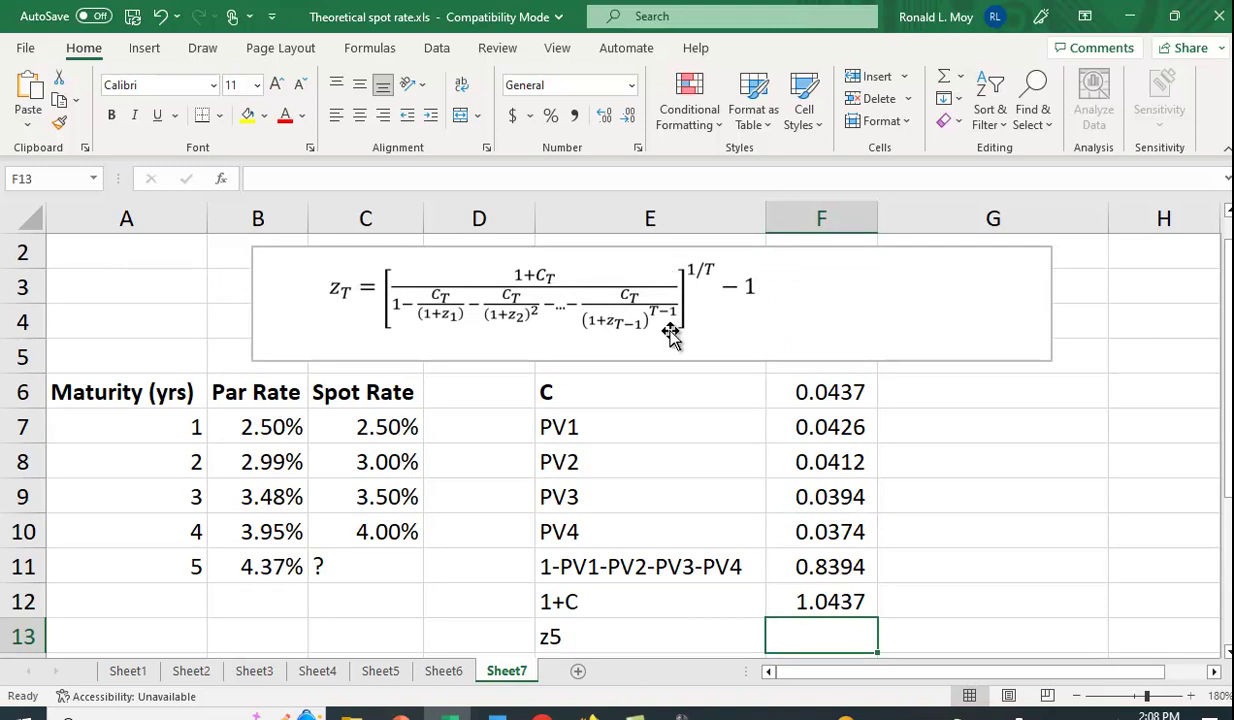
pyautogui.scroll(-1, 860, 430)
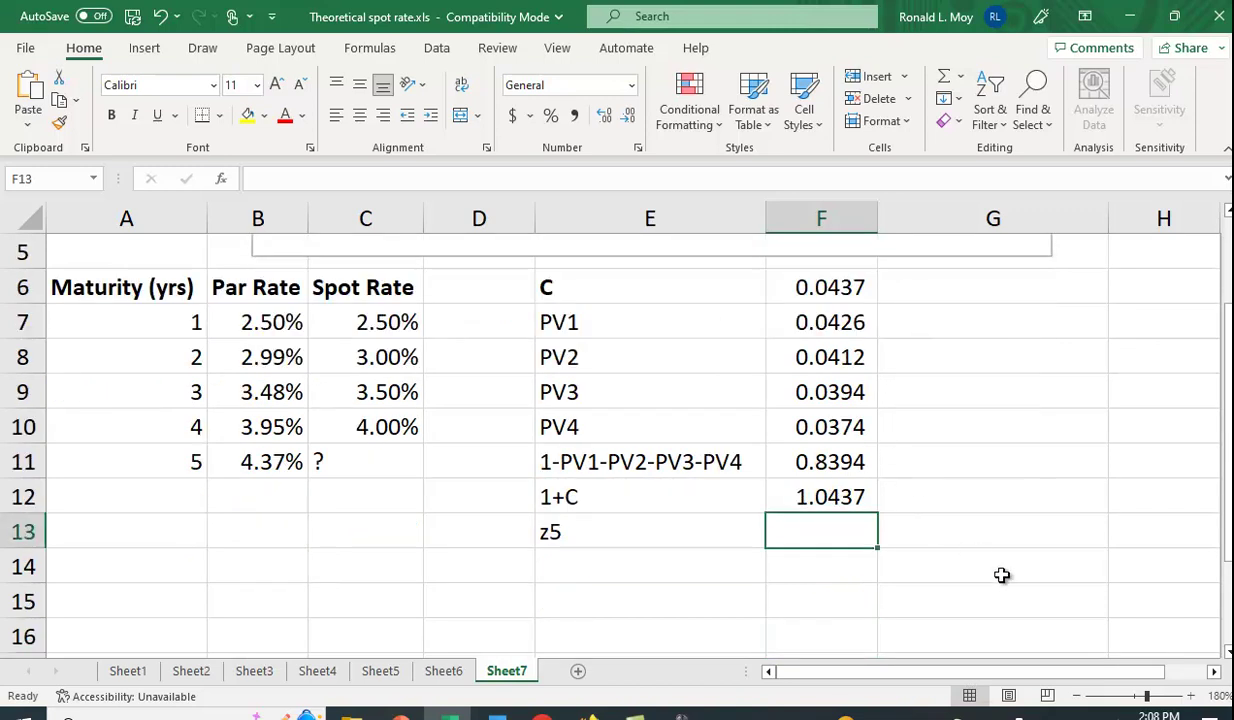
pyautogui.write('=')
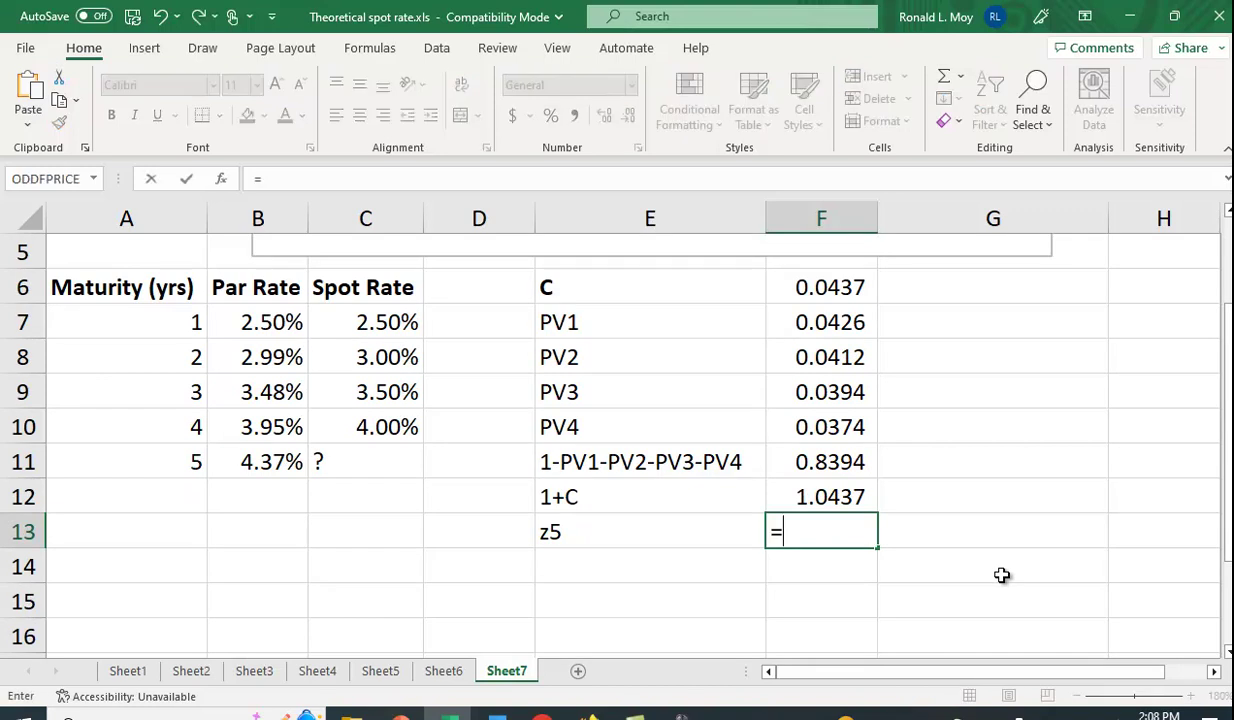
pyautogui.write('((')
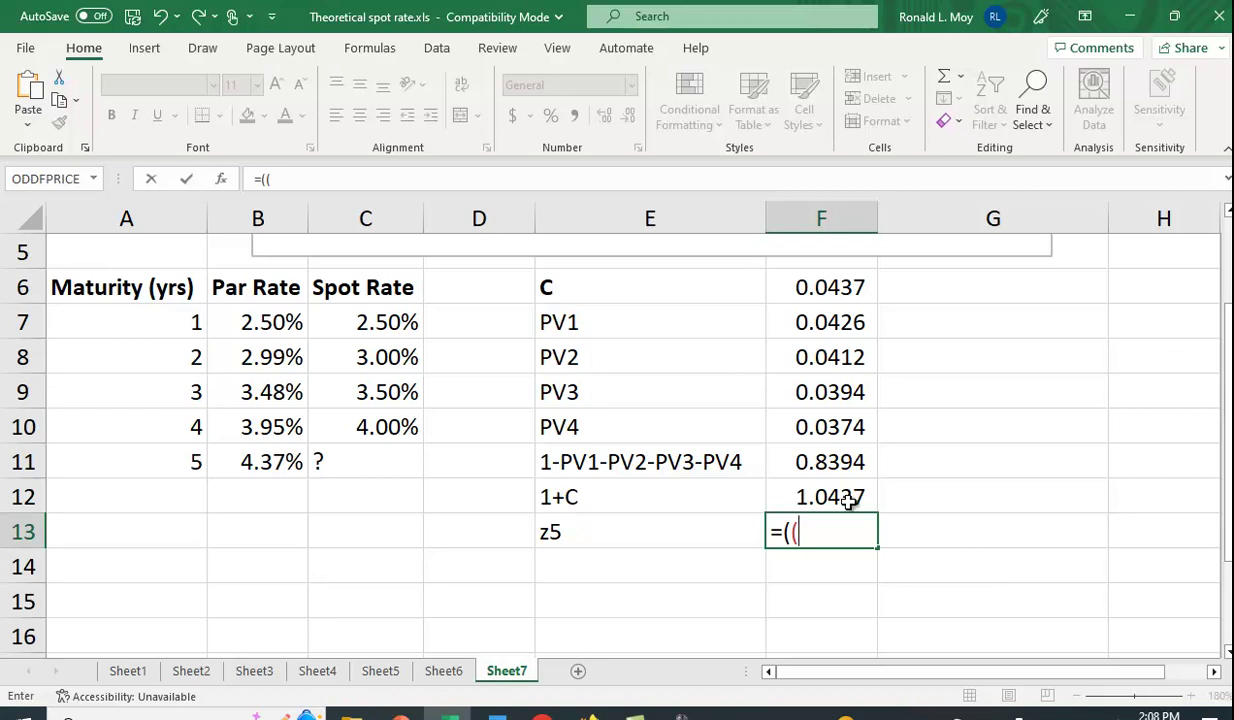
pyautogui.click(845, 496)
pyautogui.write('/')
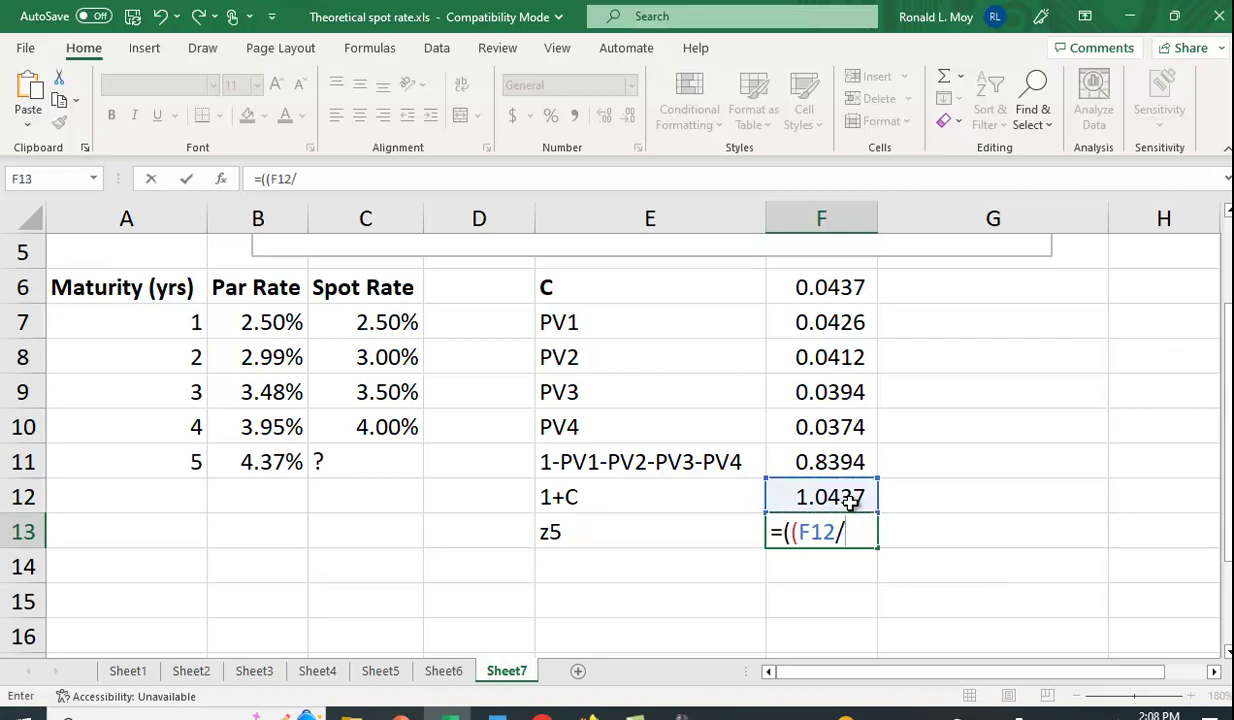
pyautogui.click(828, 460)
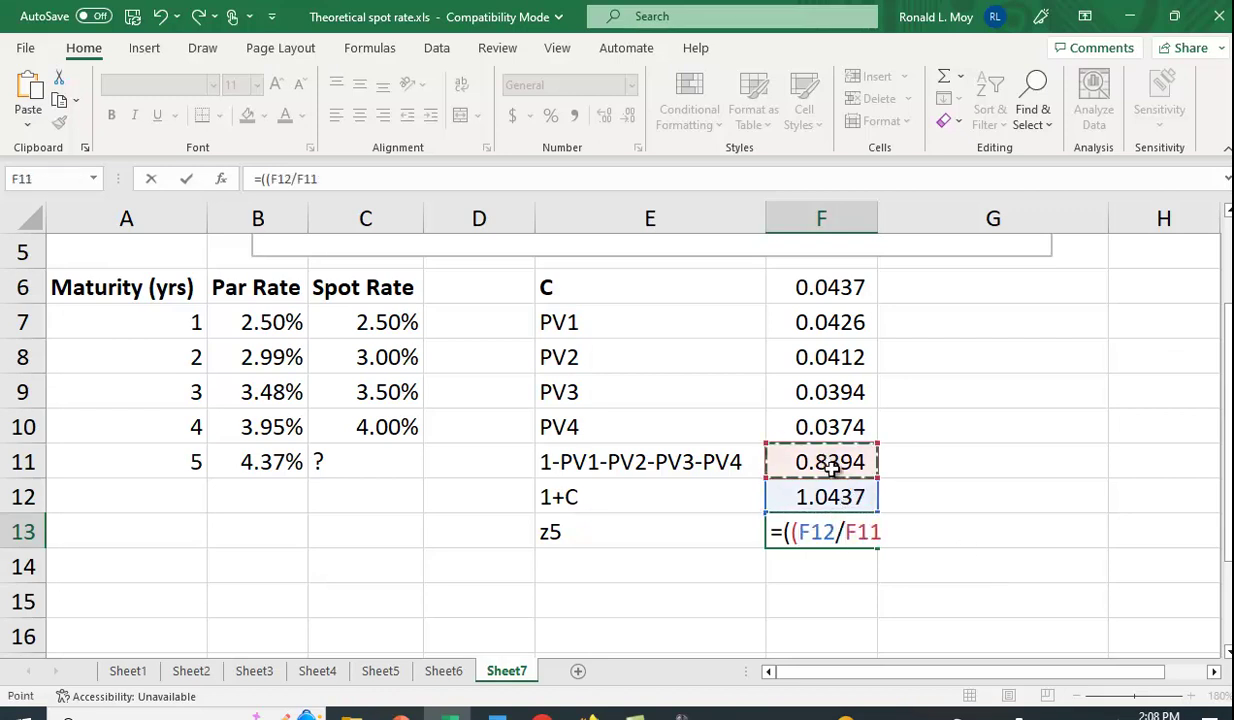
pyautogui.write(')^(')
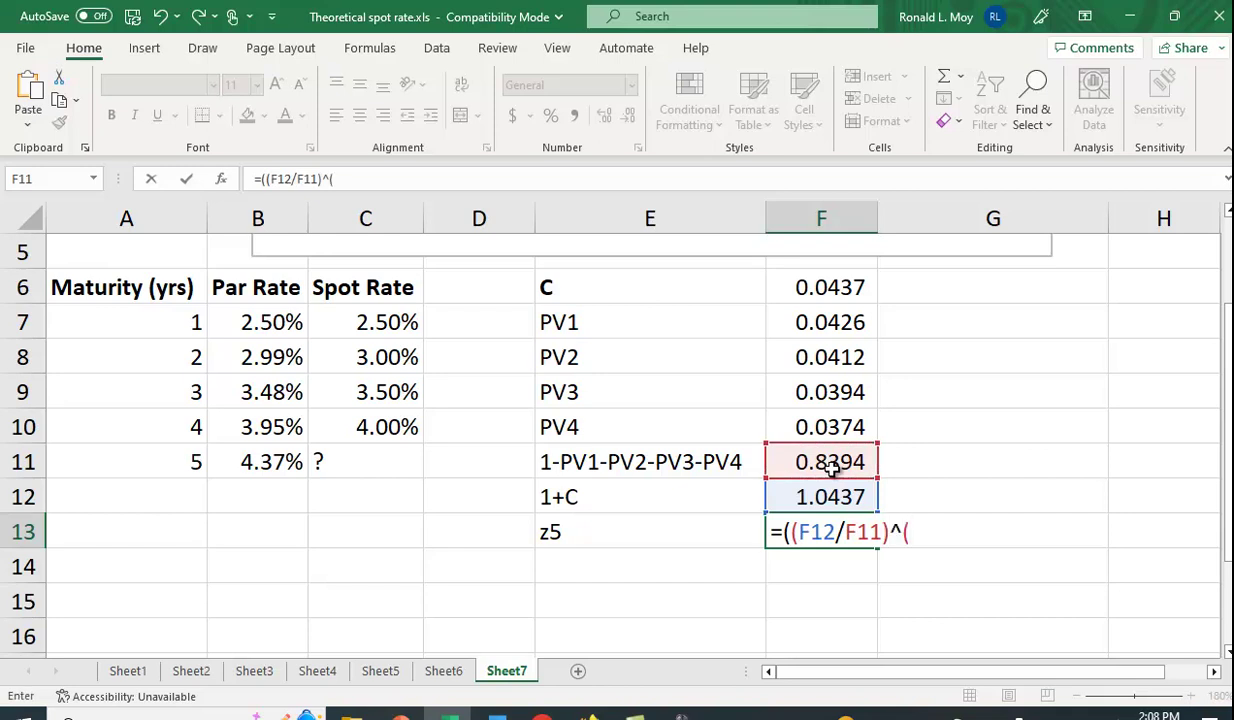
pyautogui.write('1/5))-1')
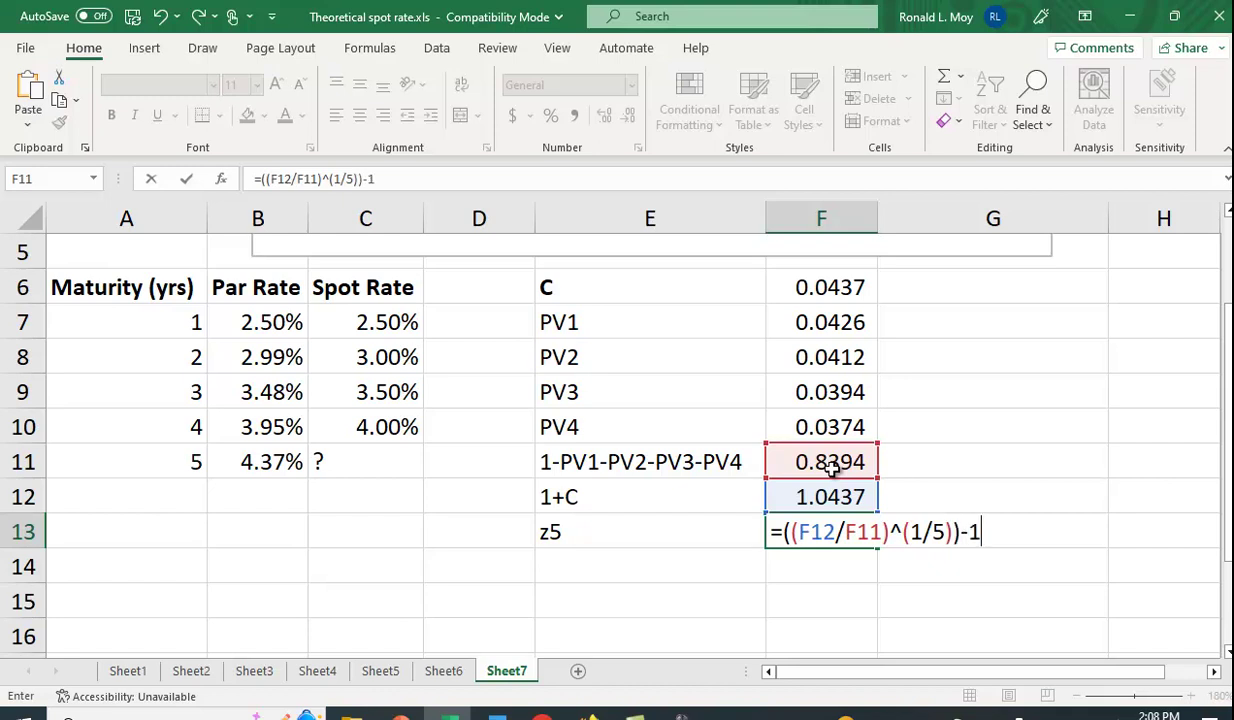
pyautogui.press('Return')
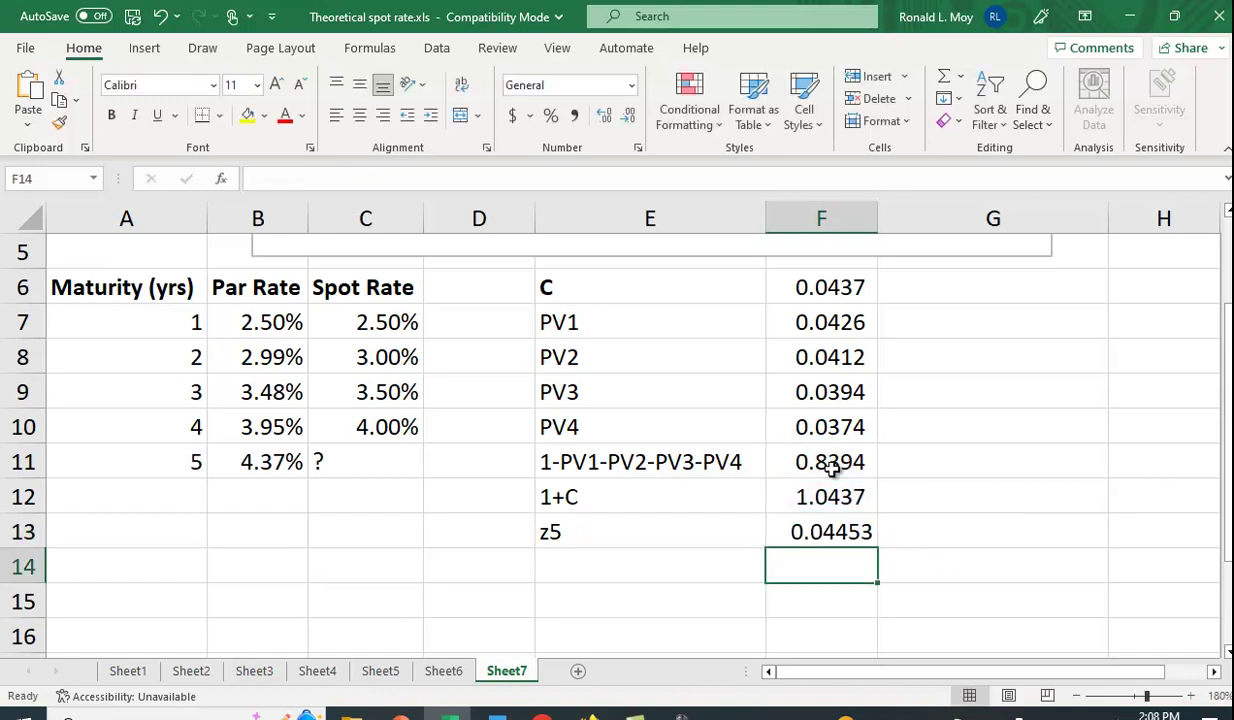
# - Review the z5 formula in F13 and the General Formula slide in the PowerPoint slide show, and return to the Excel workbook
pyautogui.click(830, 528)
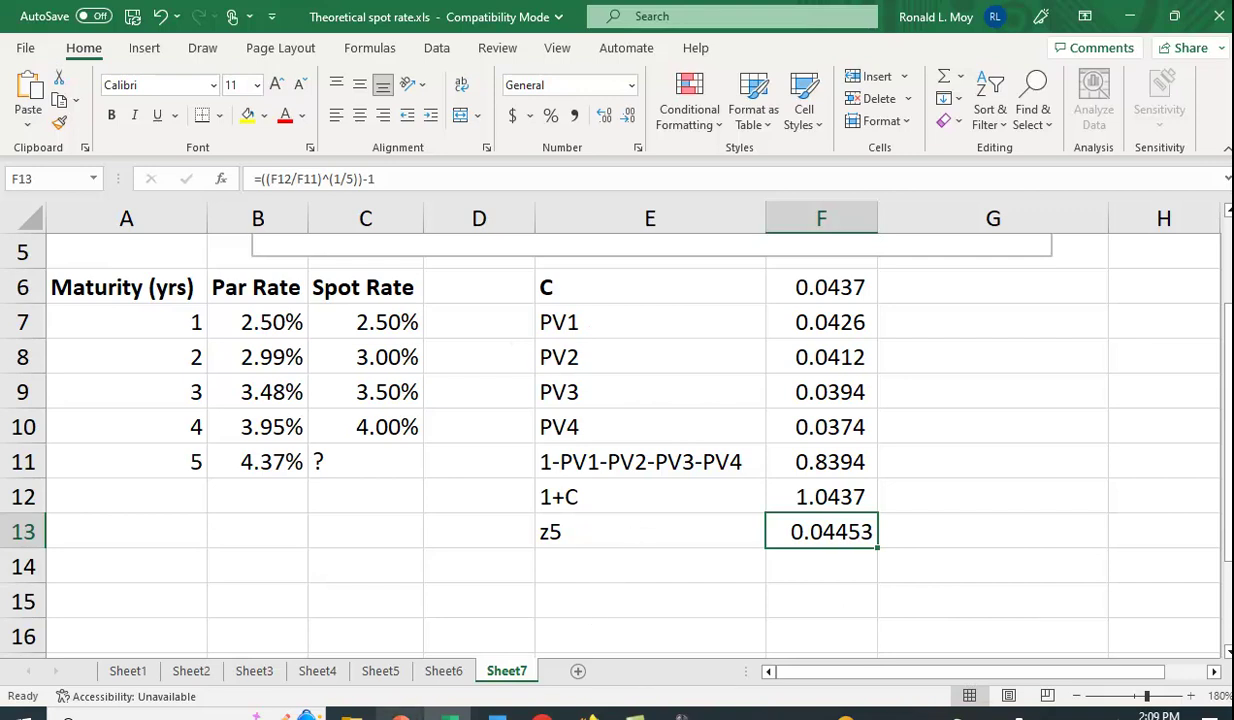
pyautogui.click(400, 714)
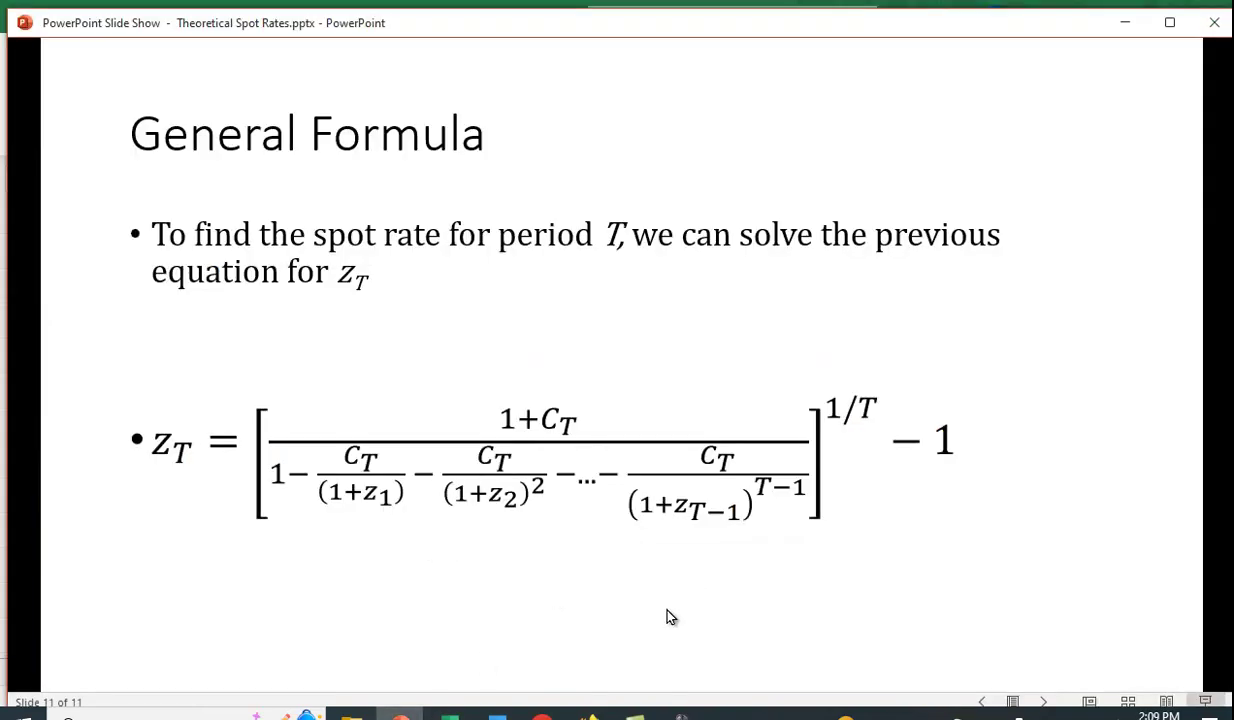
pyautogui.click(450, 714)
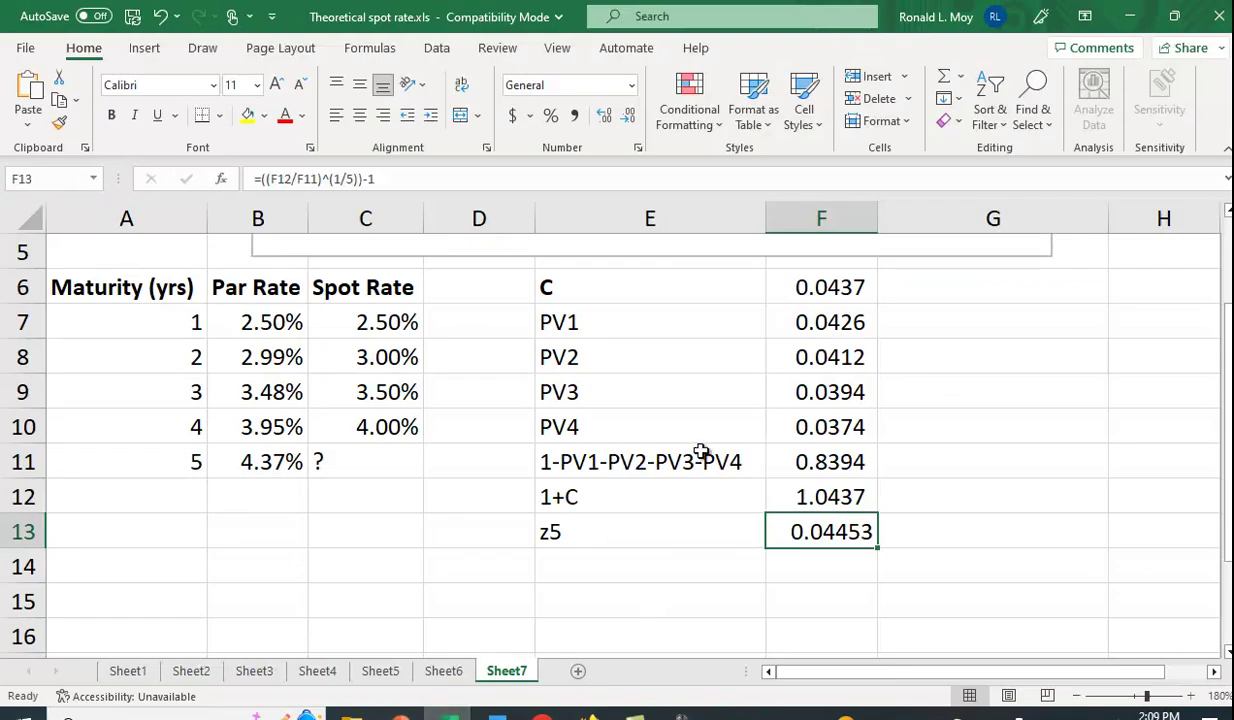